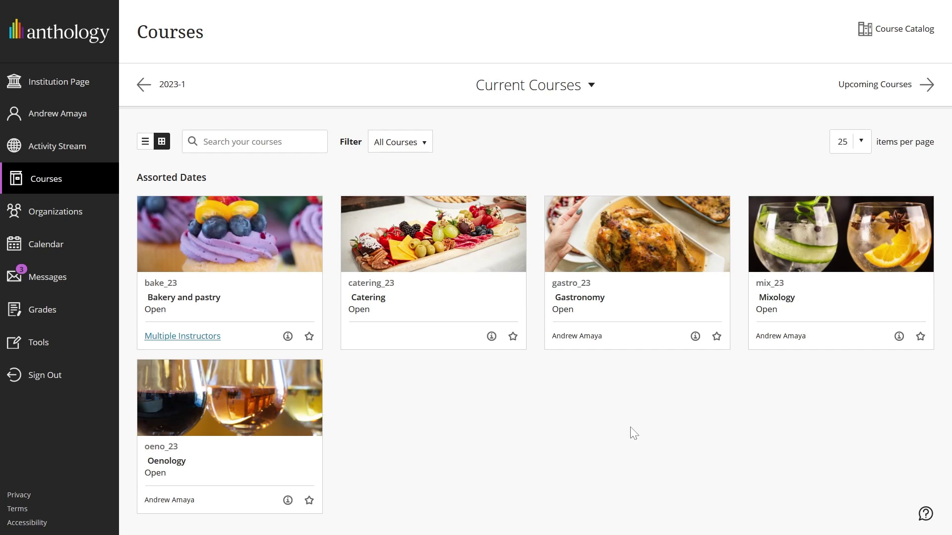
# Open the Oenology course's Gradebook Settings and scroll down to Course Rubrics.
pyautogui.click(291, 430)
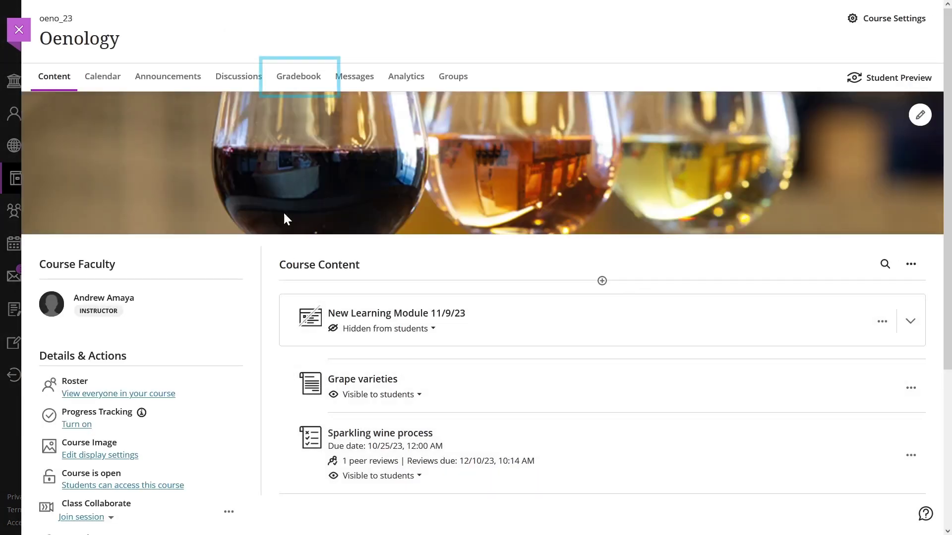
pyautogui.click(303, 86)
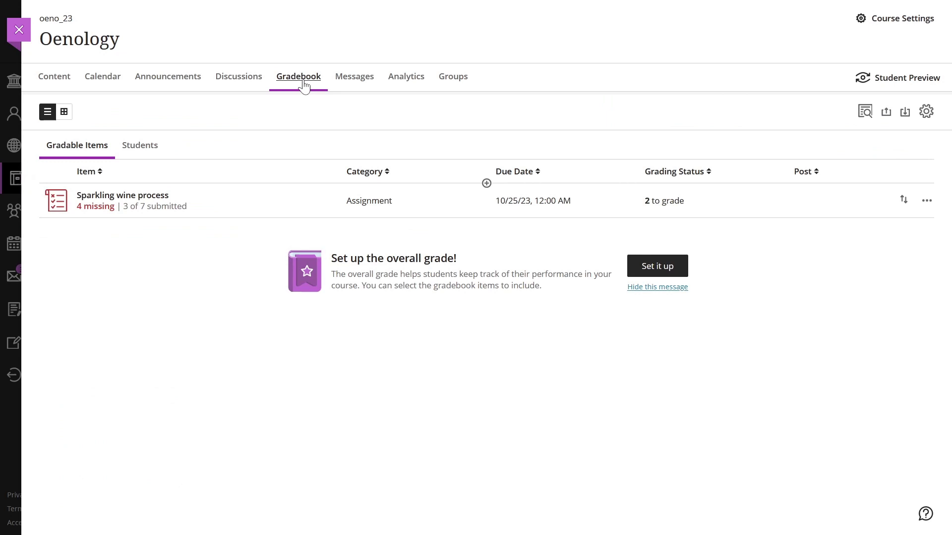
pyautogui.click(926, 112)
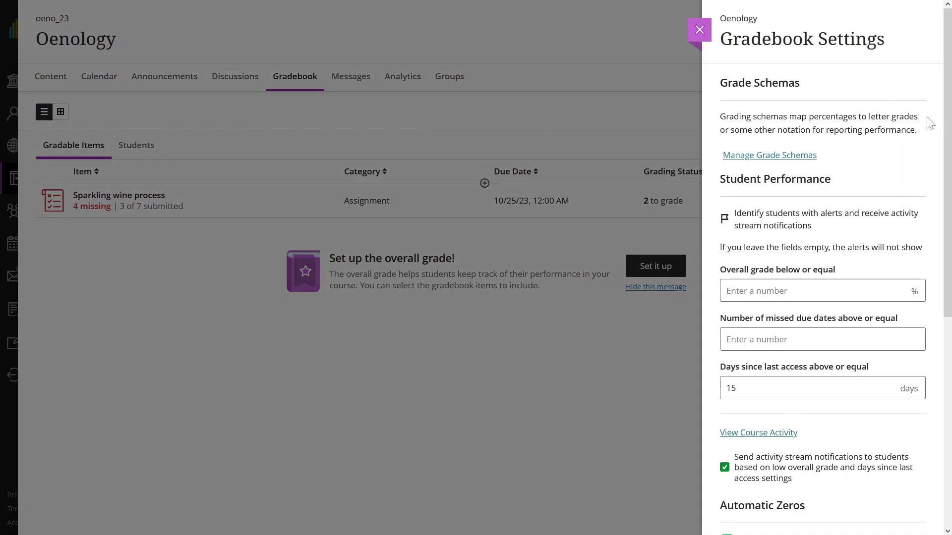
pyautogui.scroll(-3, 914, 183)
pyautogui.scroll(-7, 912, 178)
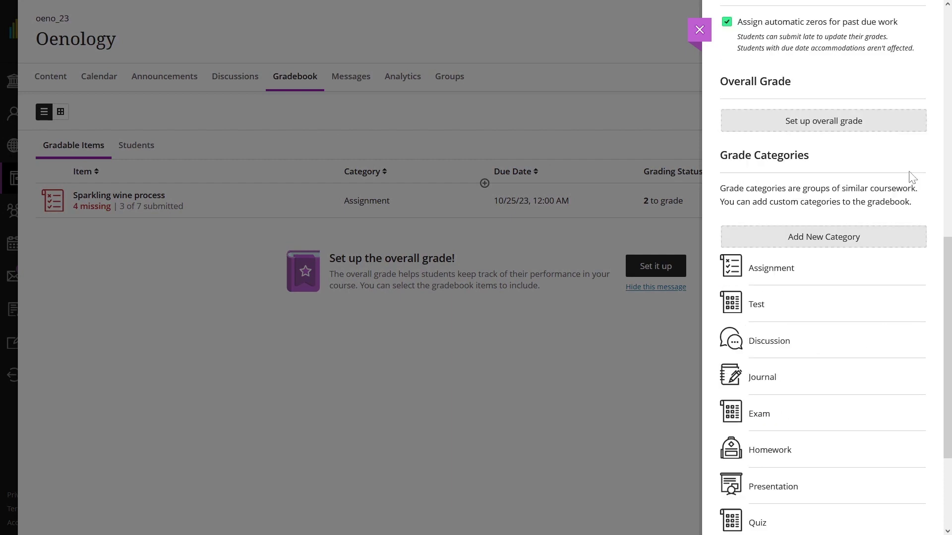
pyautogui.scroll(-3, 913, 177)
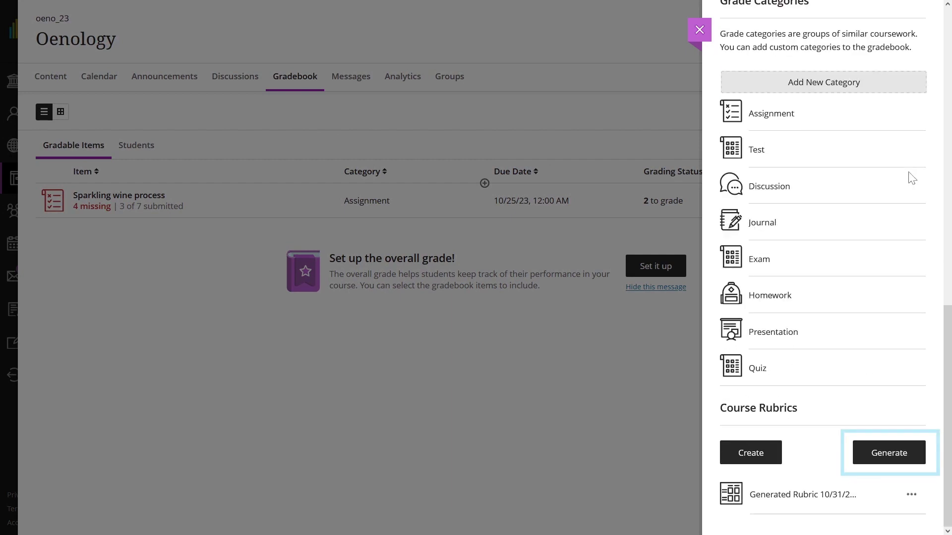
# Start a generated rubric described as 'wine regions, grape varieties, tasting and evaluation'.
pyautogui.click(890, 460)
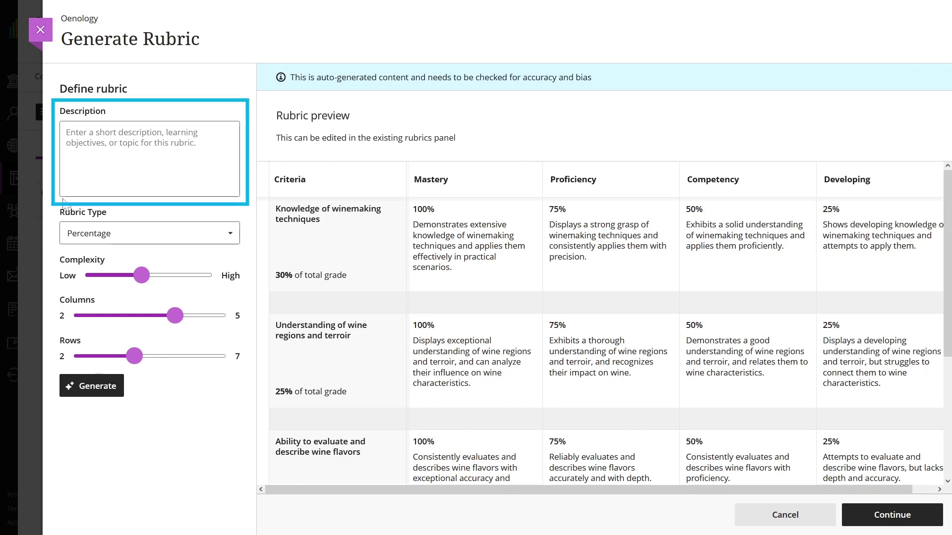
pyautogui.write('w')
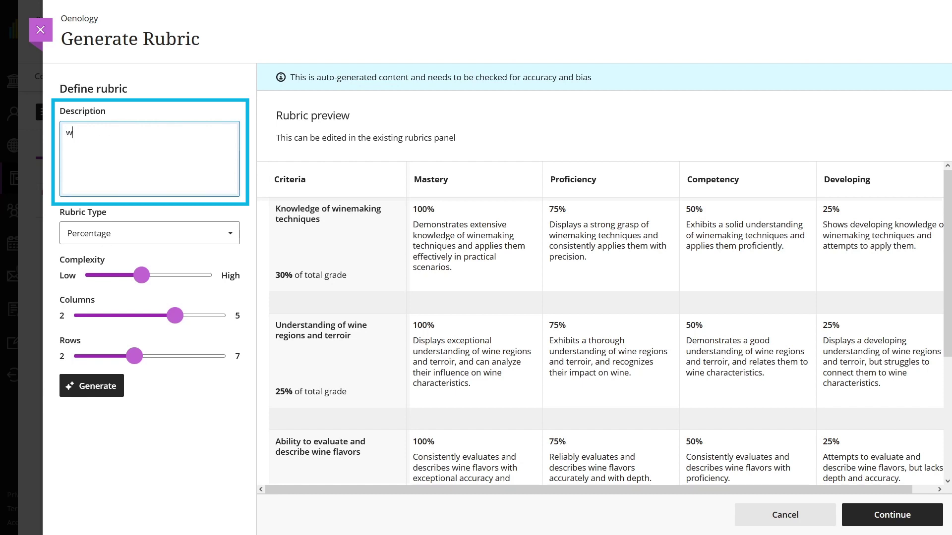
pyautogui.write('ine regions, ')
pyautogui.write('grape ')
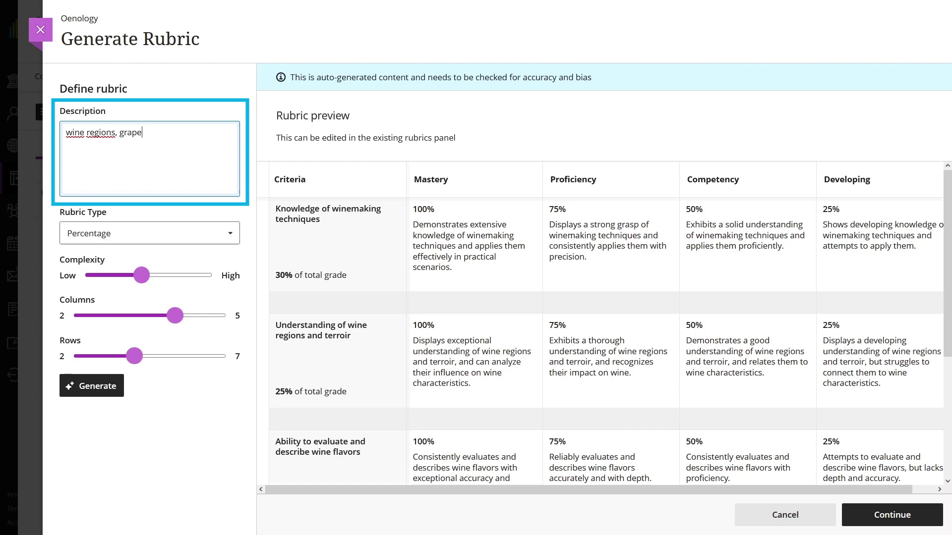
pyautogui.write('varieties, ')
pyautogui.write('tasting and')
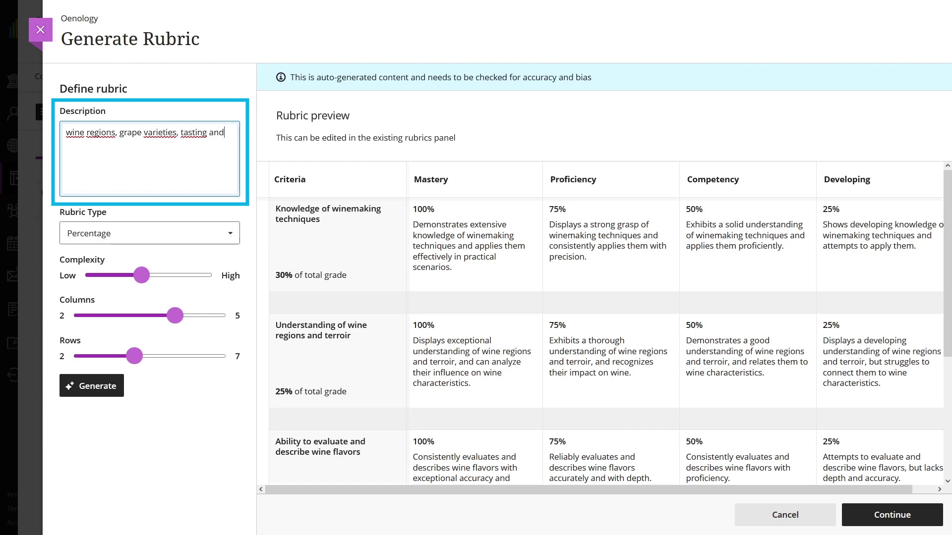
pyautogui.write(' evaluation')
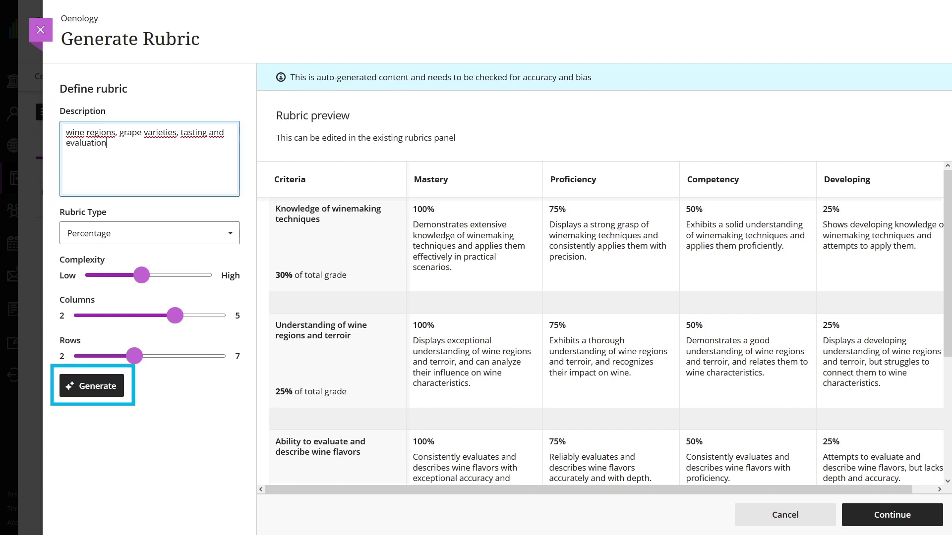
# Regenerate the rubric from the description, keeping the Percentage rubric type.
pyautogui.click(66, 440)
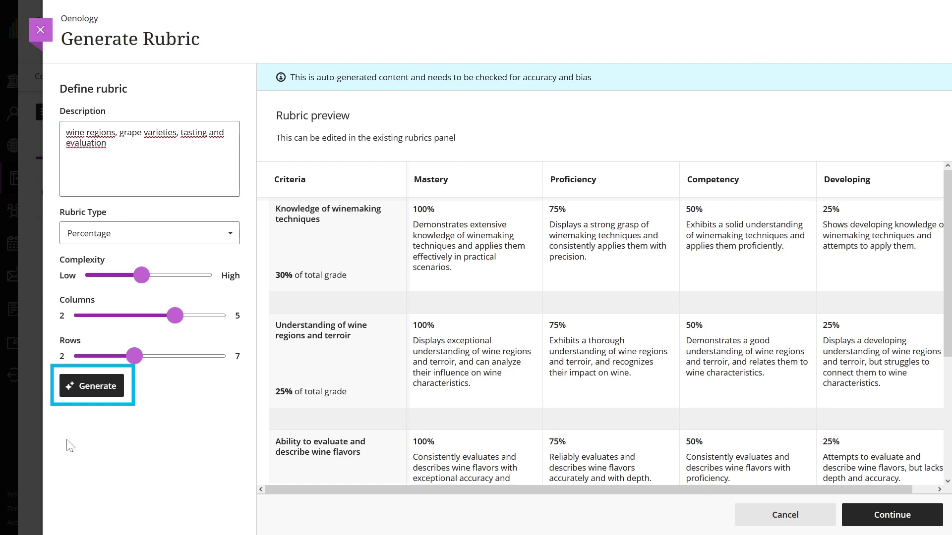
pyautogui.click(103, 397)
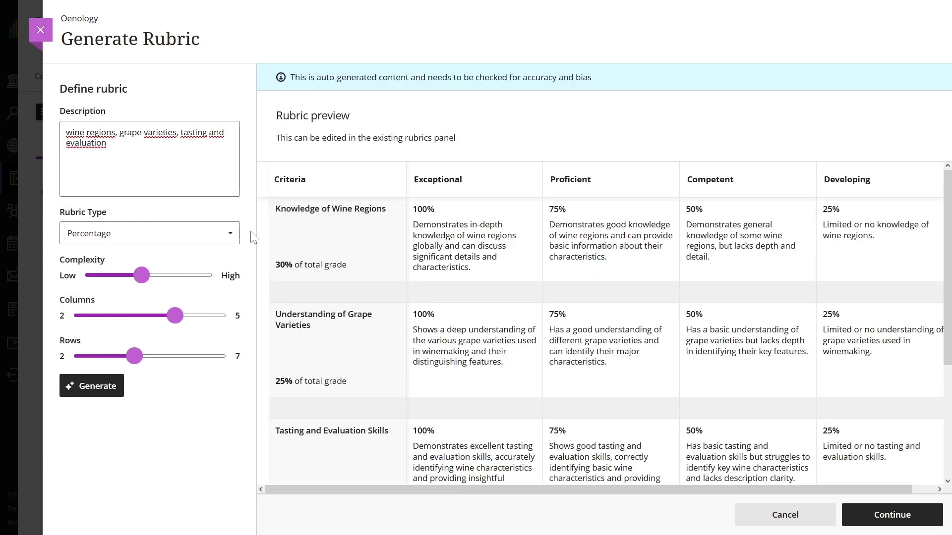
pyautogui.click(232, 238)
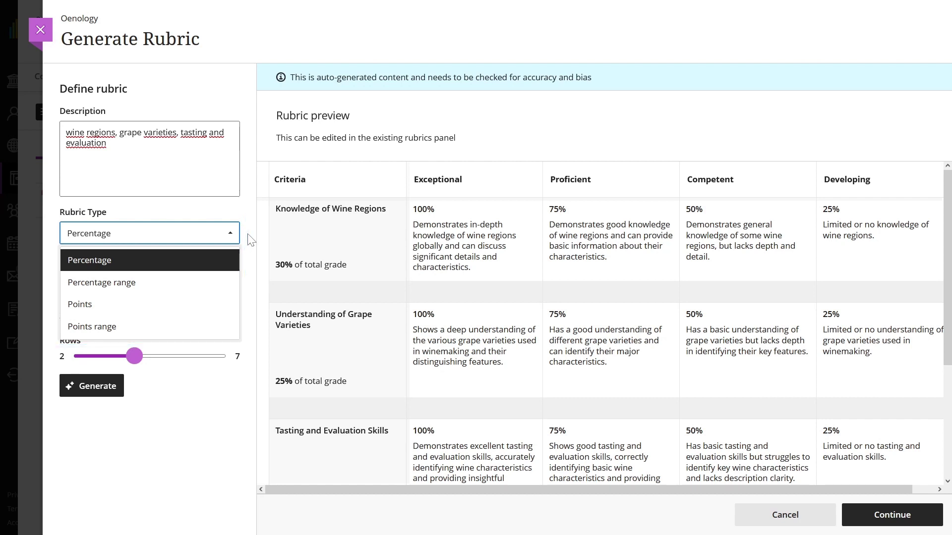
pyautogui.click(251, 239)
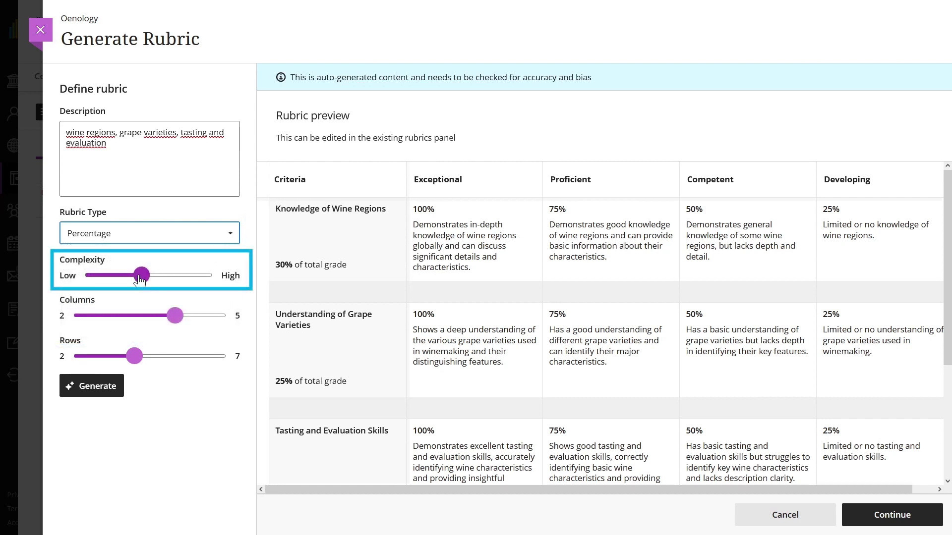
# Lower the rubric complexity and reduce it to three columns and three rows.
pyautogui.moveTo(140, 276); pyautogui.dragTo(114, 275)
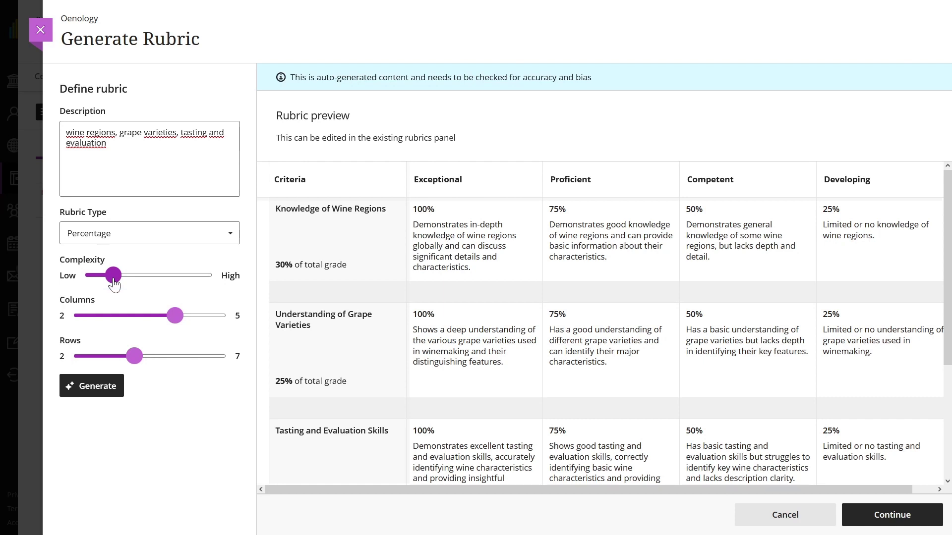
pyautogui.moveTo(175, 315); pyautogui.dragTo(126, 316)
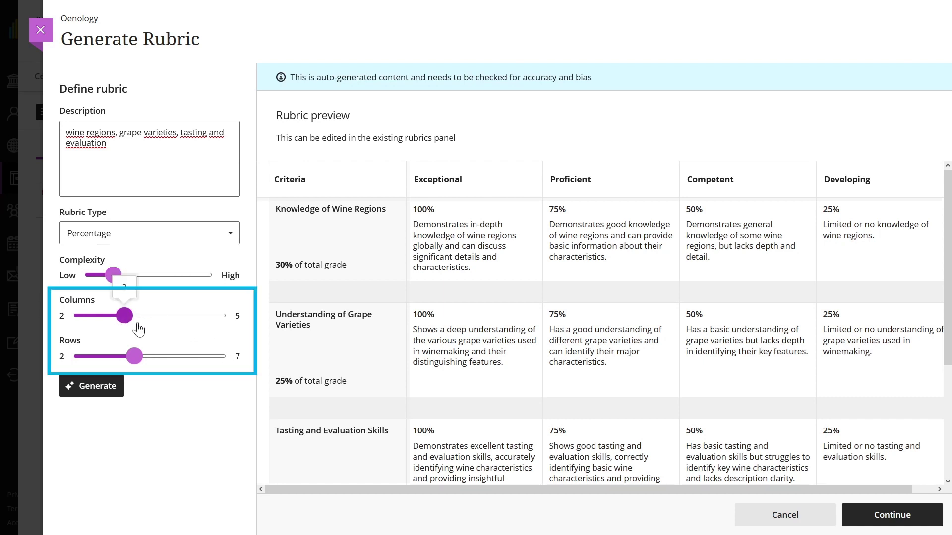
pyautogui.moveTo(136, 356); pyautogui.dragTo(104, 356)
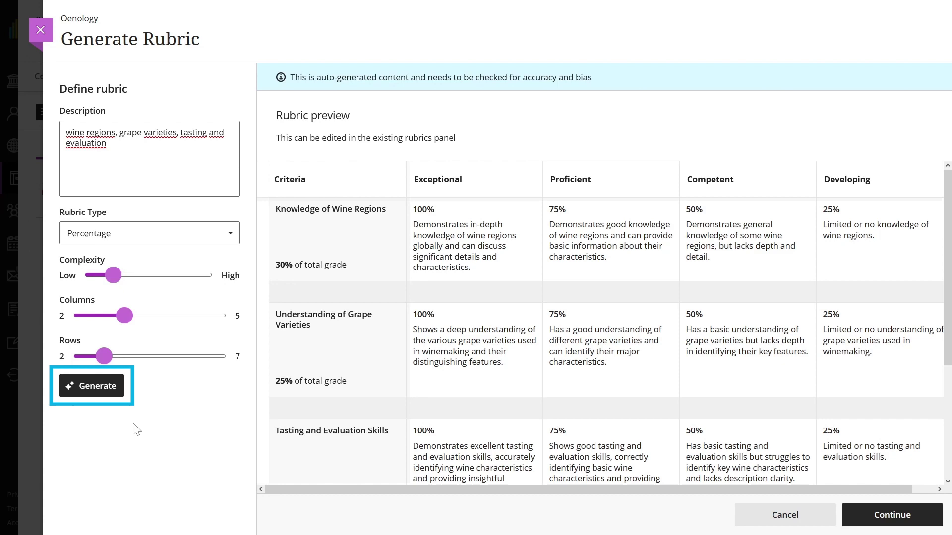
# Regenerate the rubric and score Grape Varieties 30% Proficiency, 70% Basic Understanding.
pyautogui.click(105, 395)
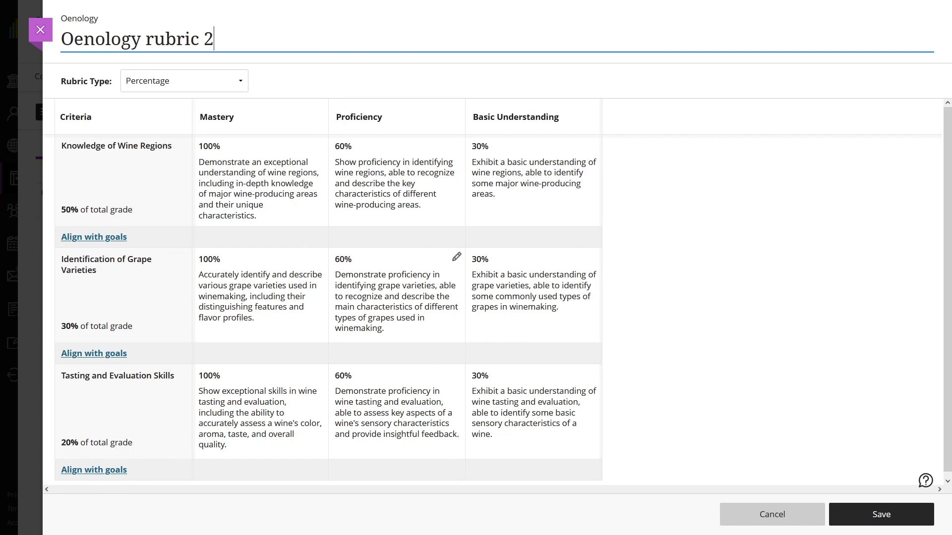
pyautogui.click(453, 257)
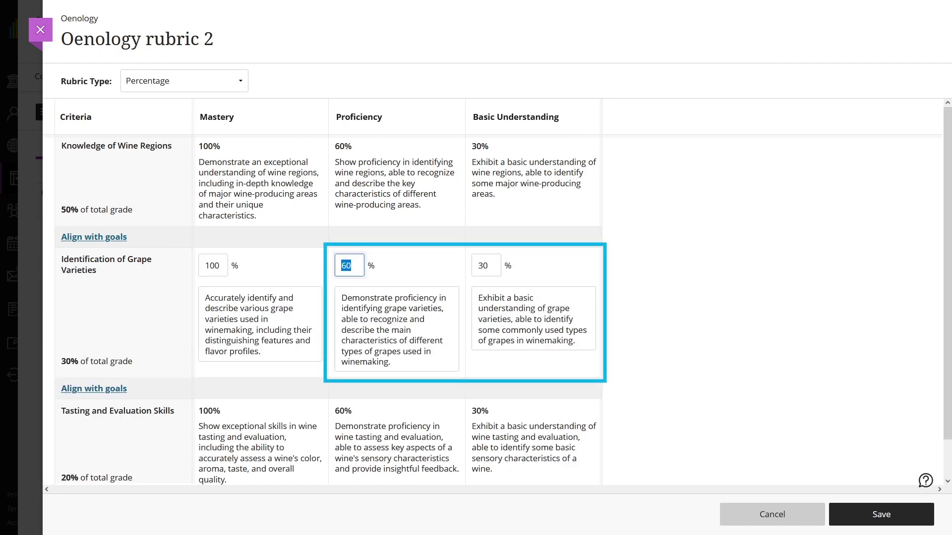
pyautogui.write('30')
pyautogui.press('Tab')
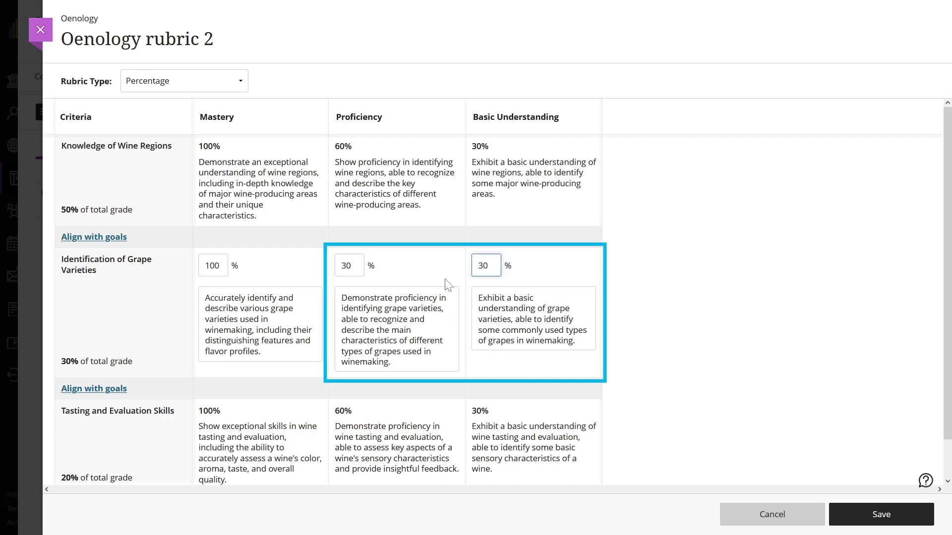
pyautogui.press('Return')
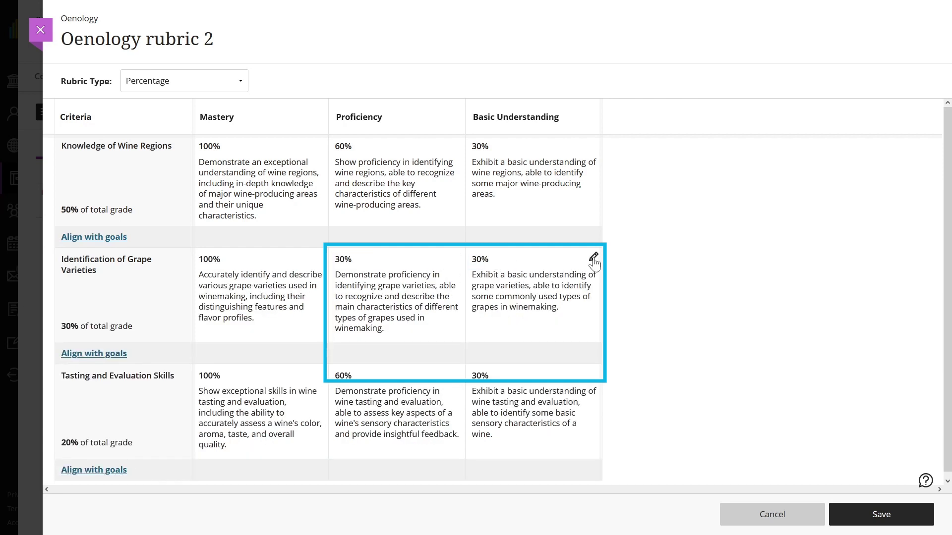
pyautogui.click(594, 257)
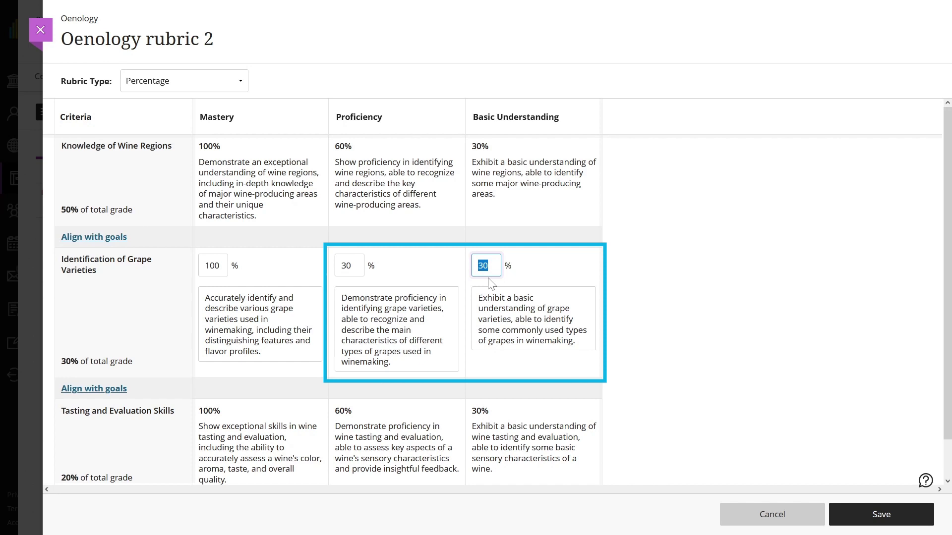
pyautogui.write('70')
pyautogui.click(671, 360)
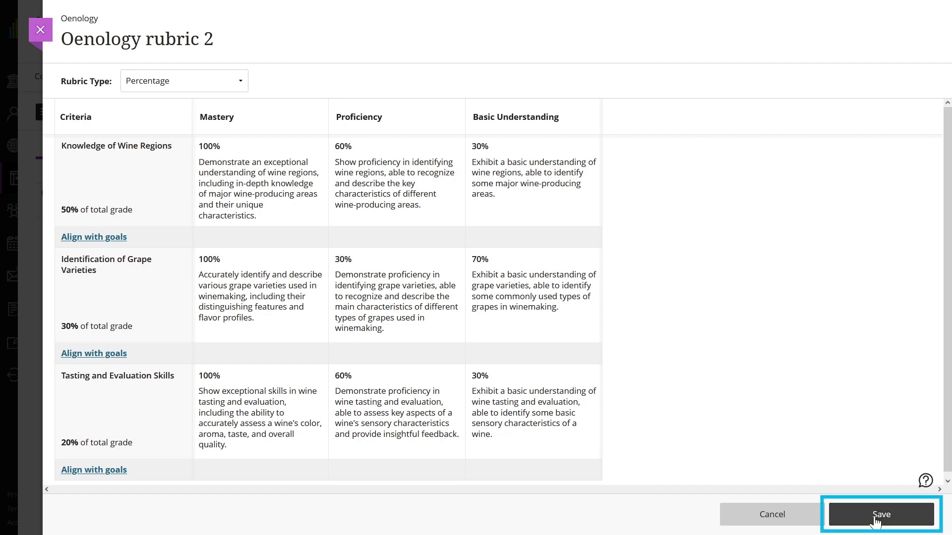
# Save 'Oenology rubric 2' from the rubric editor.
pyautogui.click(875, 519)
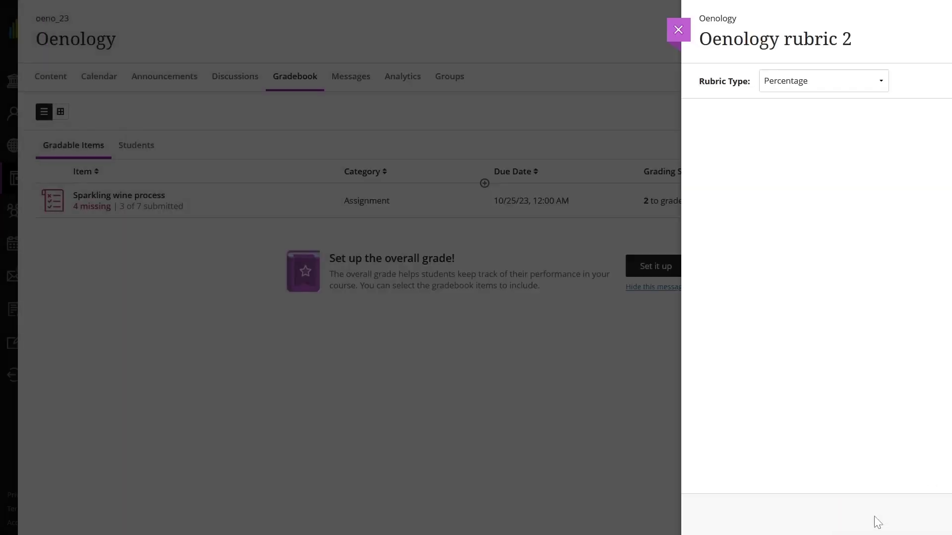